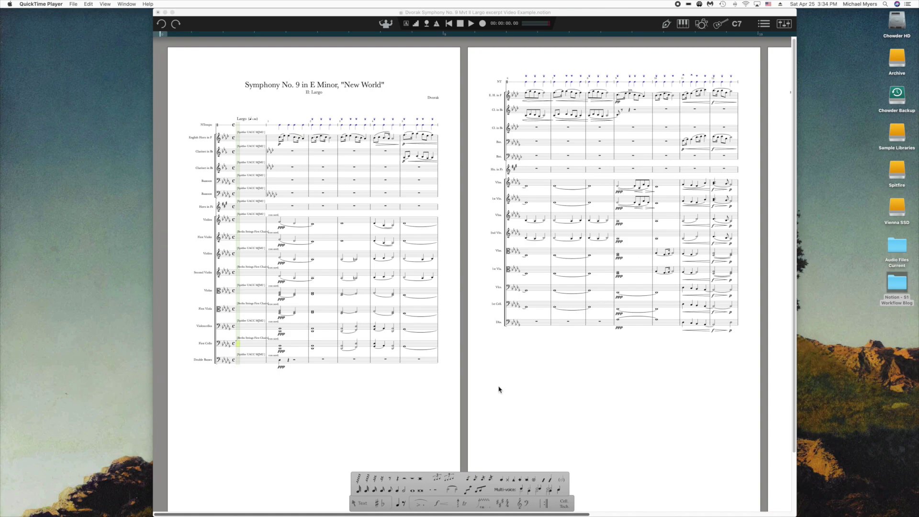
- Launch Studio One from the Dock, then bring the Notion Largo score back to the front
mouse_move(639, 516)
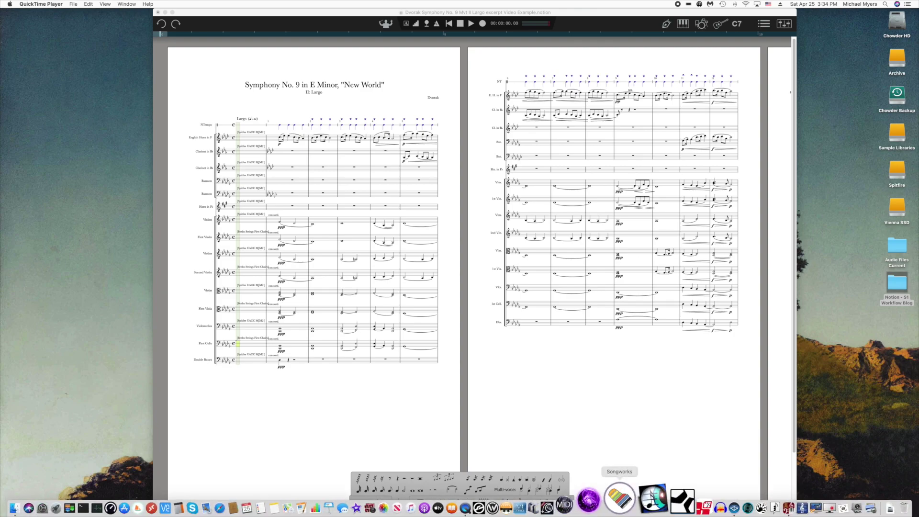
left_click(655, 507)
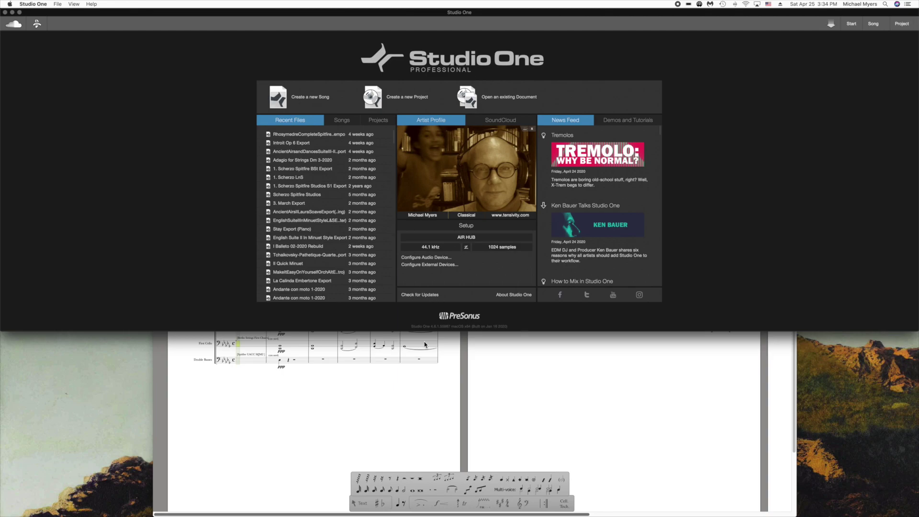
left_click(428, 384)
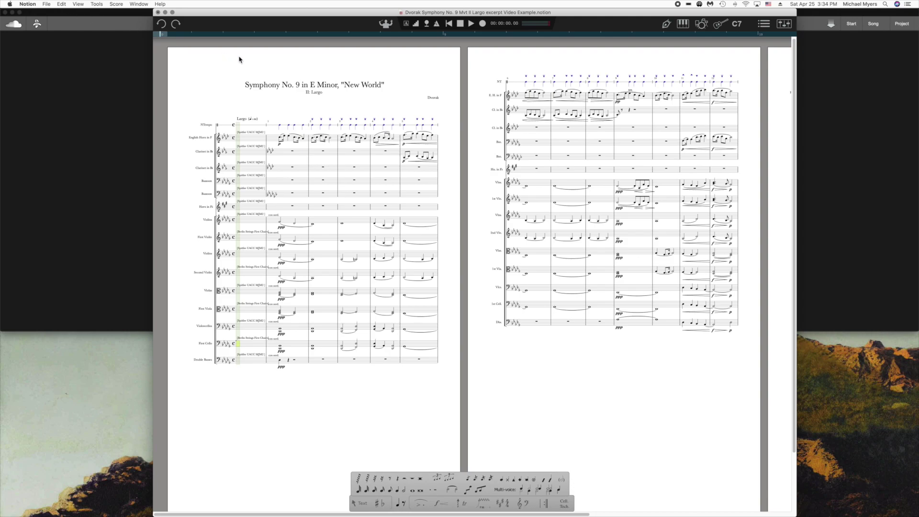
- Send the score's notes to Studio One as instrument tracks, with 'Merge into open document' checked
left_click(47, 5)
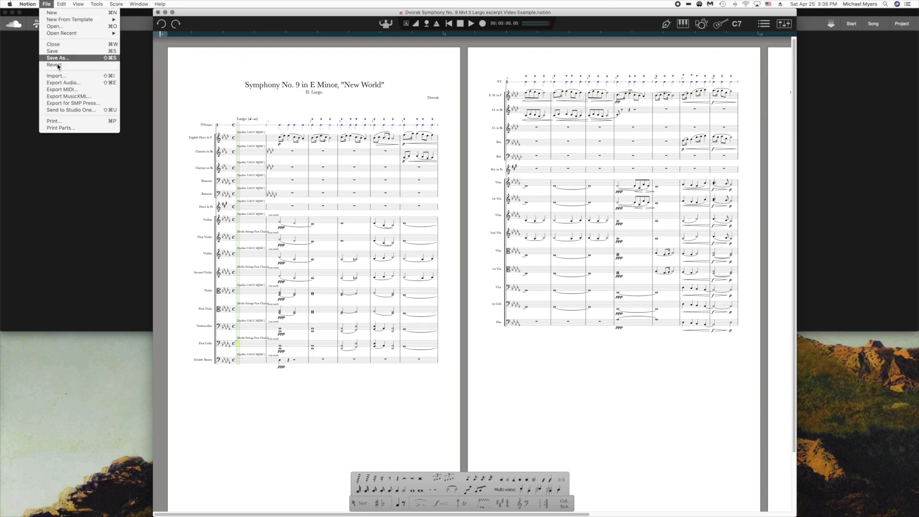
left_click(65, 111)
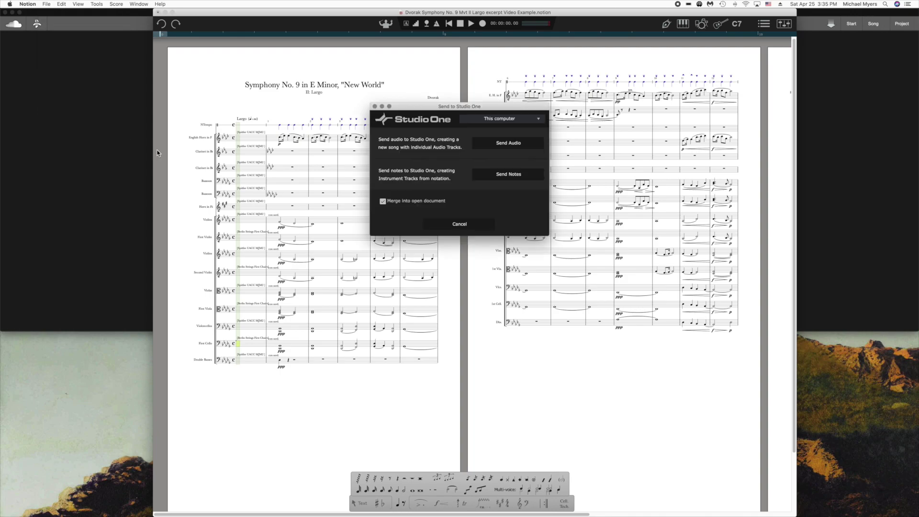
left_click(431, 201)
left_click(499, 146)
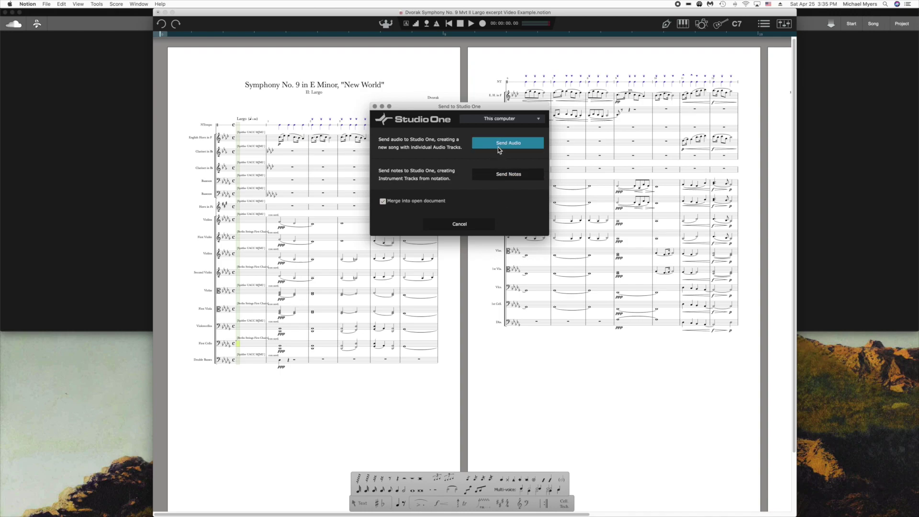
left_click(498, 176)
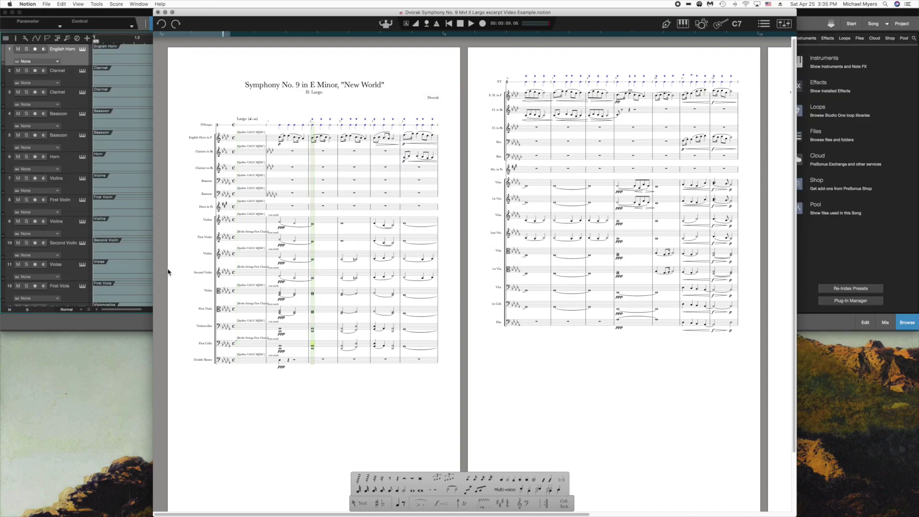
- Bring the Studio One song forward, scroll through its new tracks, and open the English Horn part's notes
left_click(116, 321)
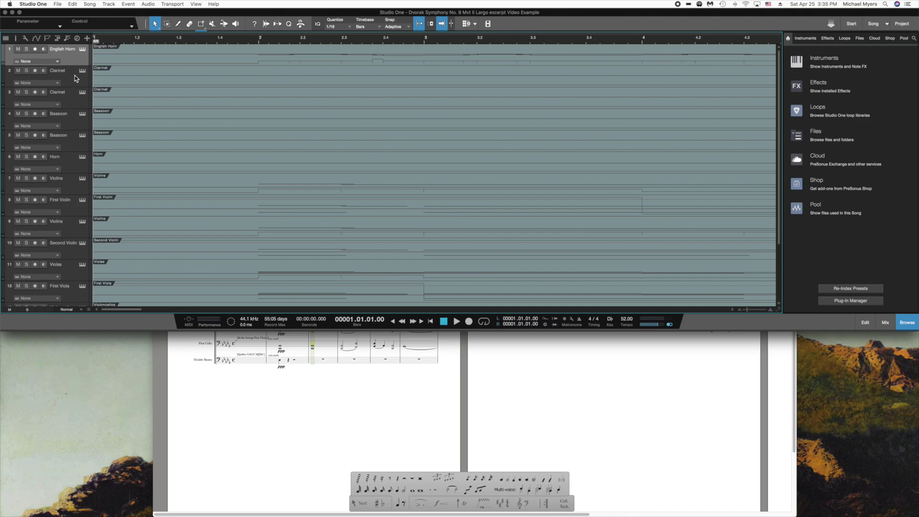
scroll(75, 78, "down", 5)
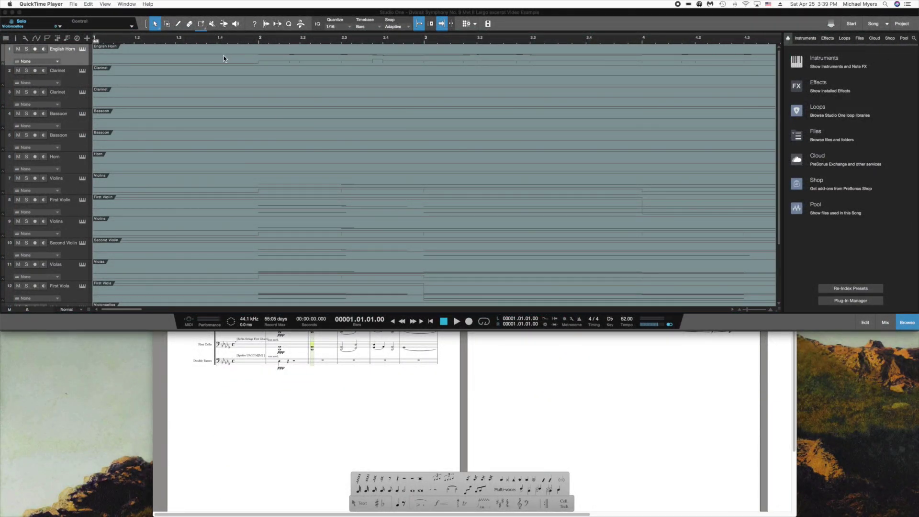
left_click(73, 56)
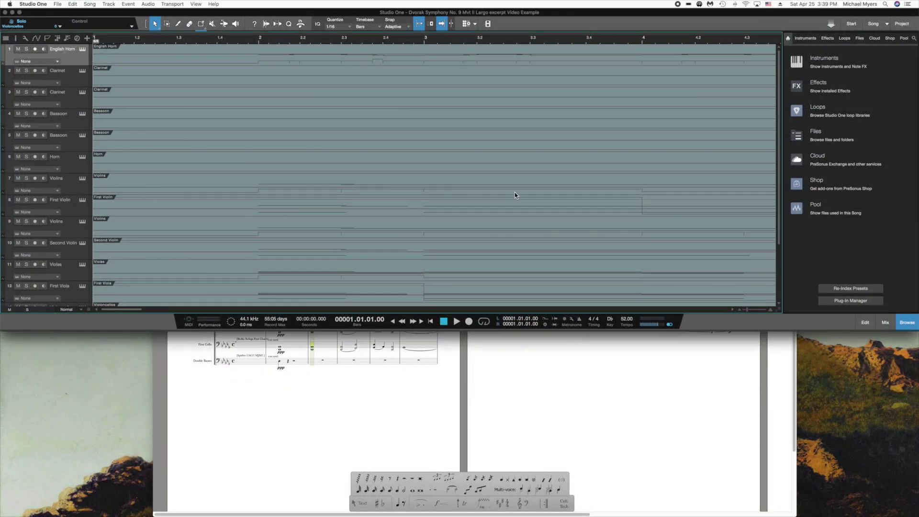
left_click(872, 324)
- Scroll the English Horn piano roll right past bar 10 to inspect its notes and velocities
scroll(419, 213, "right", 10)
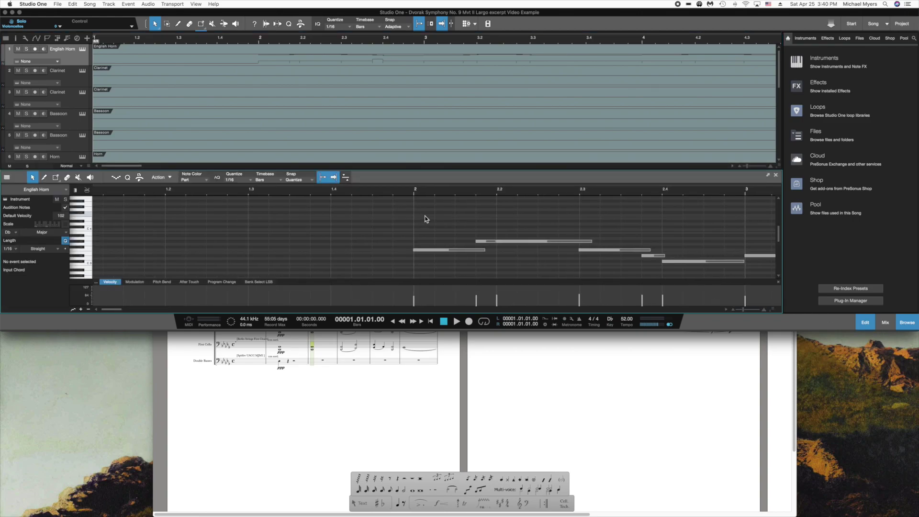
scroll(428, 216, "right", 3)
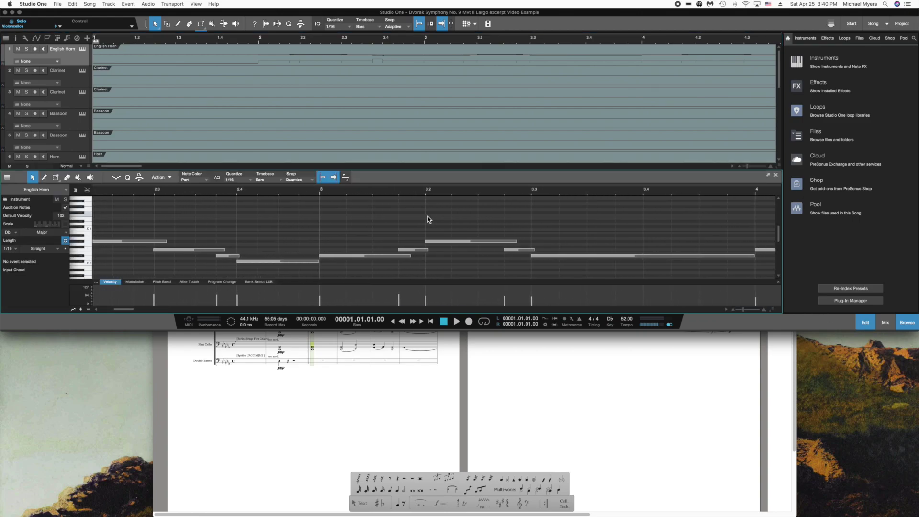
scroll(427, 217, "right", 10)
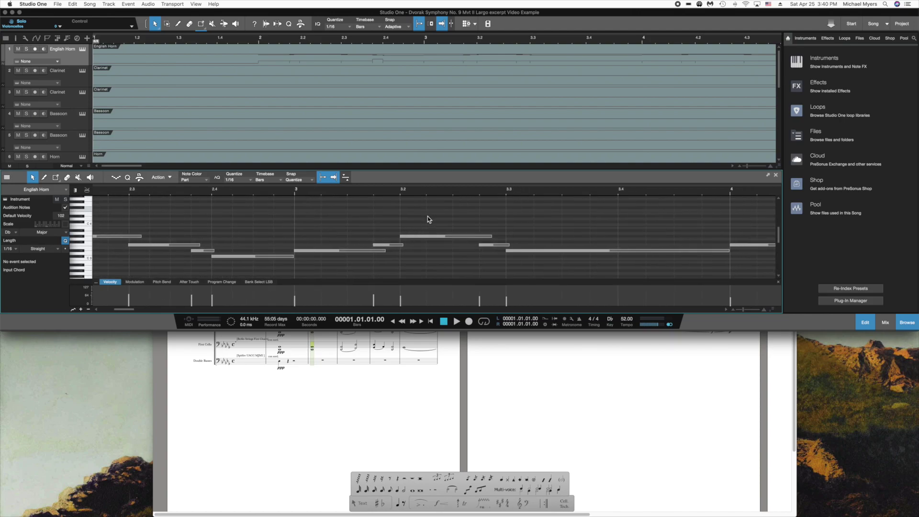
scroll(428, 217, "right", 12)
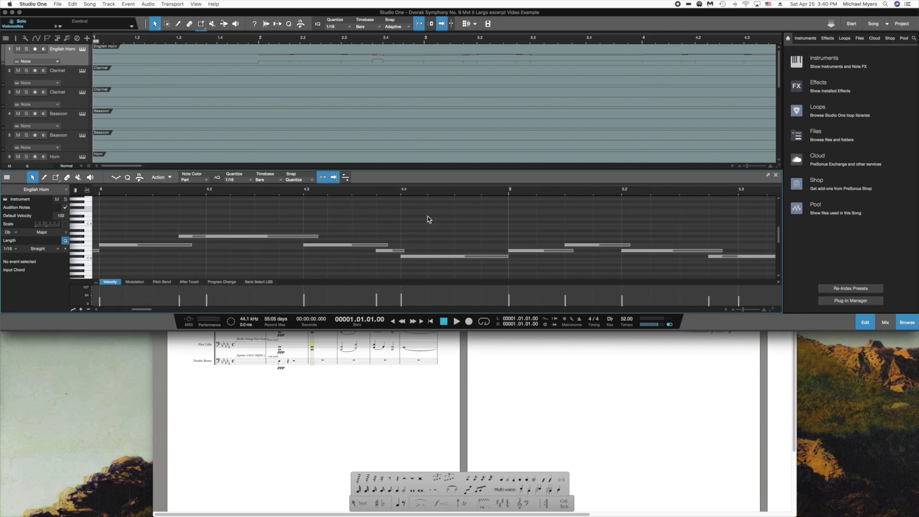
scroll(428, 220, "right", 6)
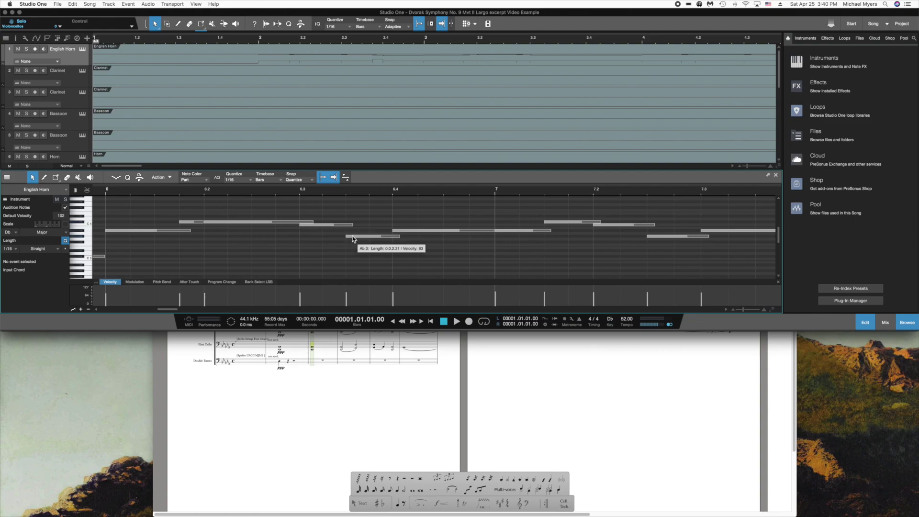
scroll(416, 250, "right", 3)
scroll(418, 249, "right", 8)
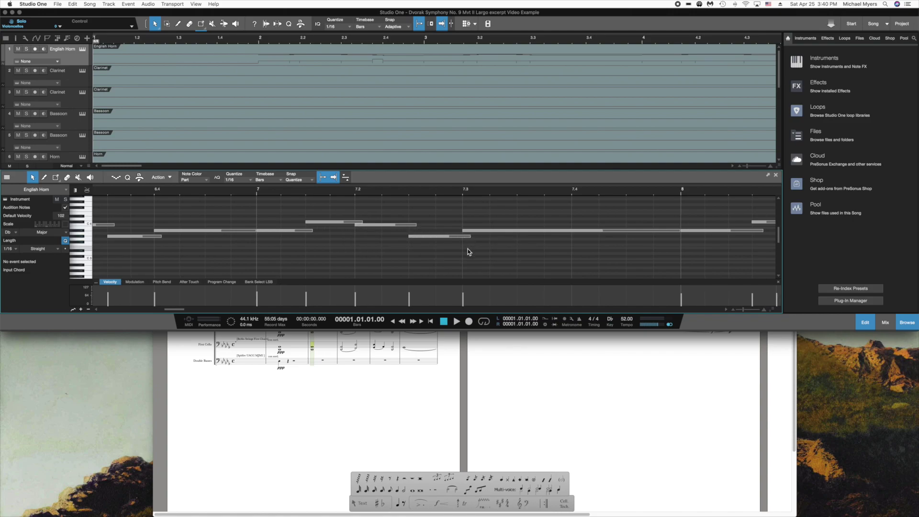
scroll(469, 252, "right", 20)
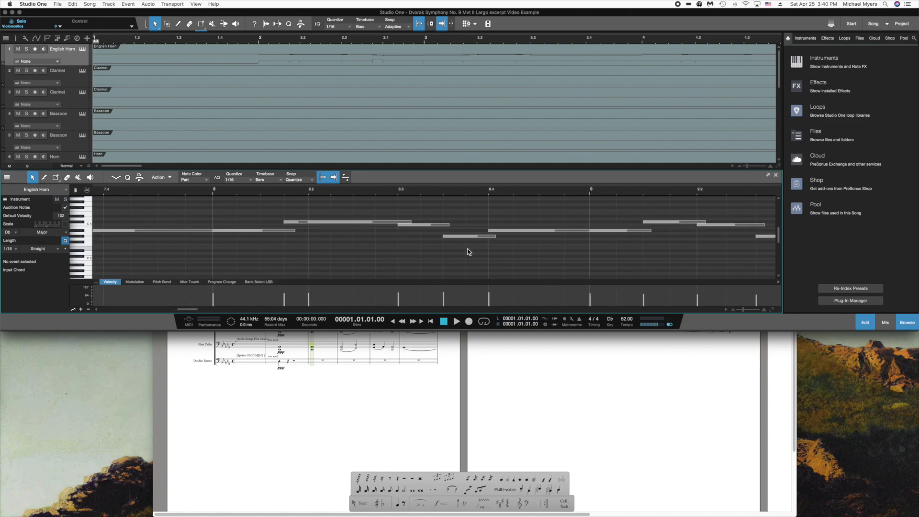
scroll(469, 252, "right", 12)
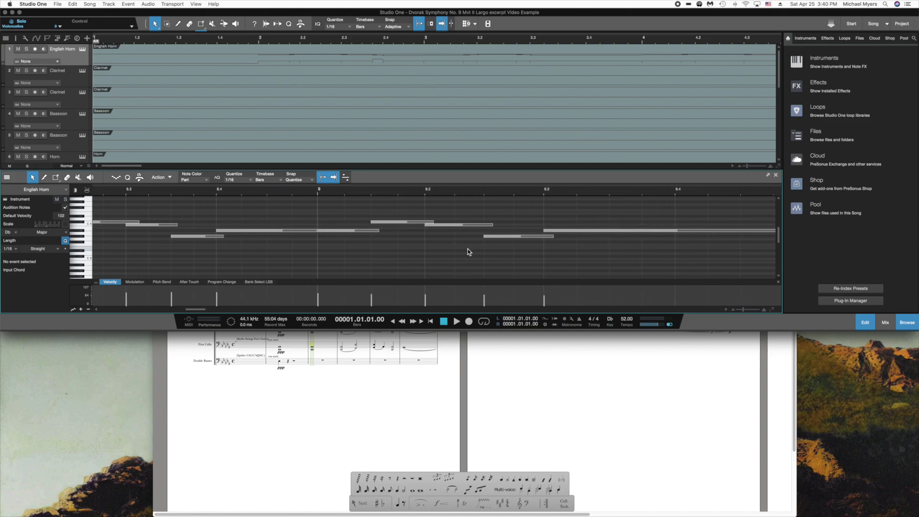
scroll(469, 251, "right", 18)
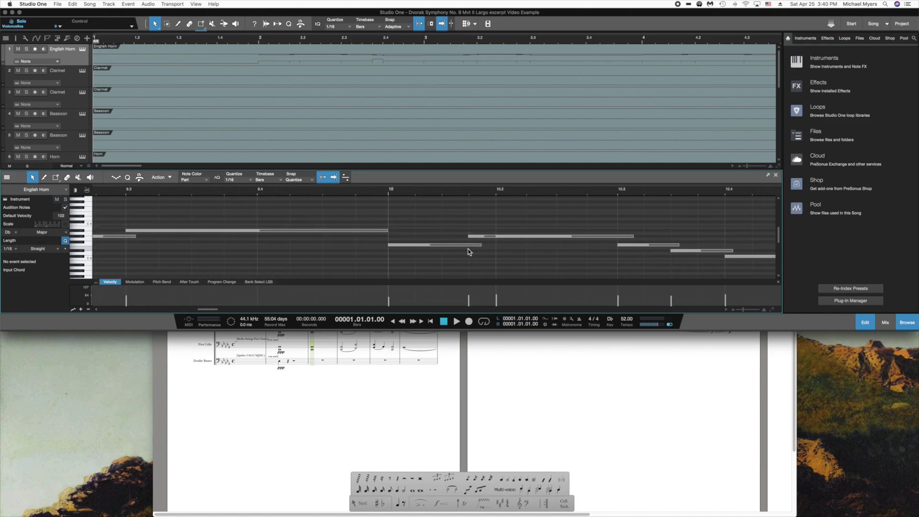
scroll(469, 252, "right", 3)
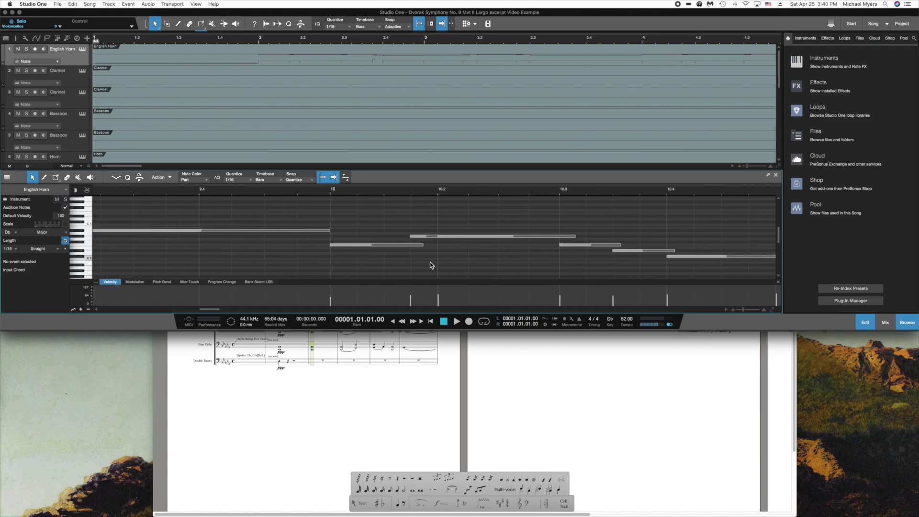
- Show the Bank Select LSB controller lane and read its key-switch values of 20
left_click(259, 283)
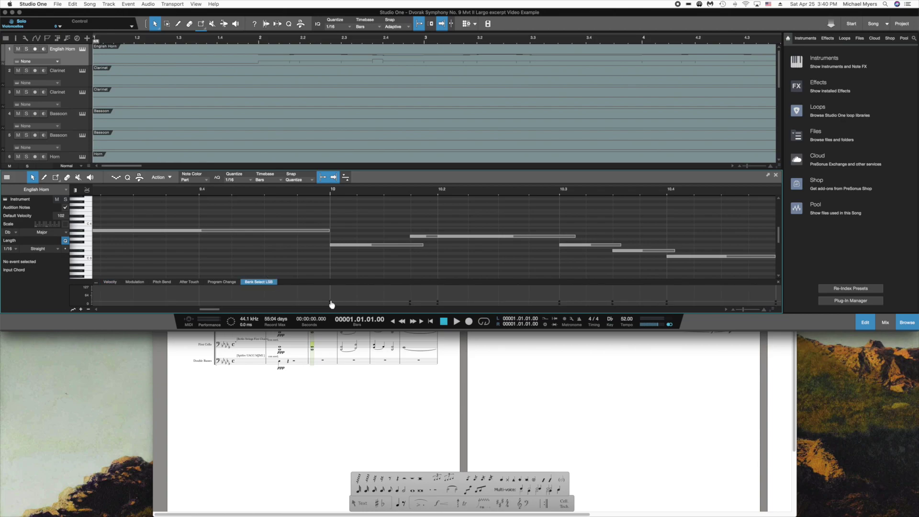
mouse_move(332, 305)
mouse_move(439, 305)
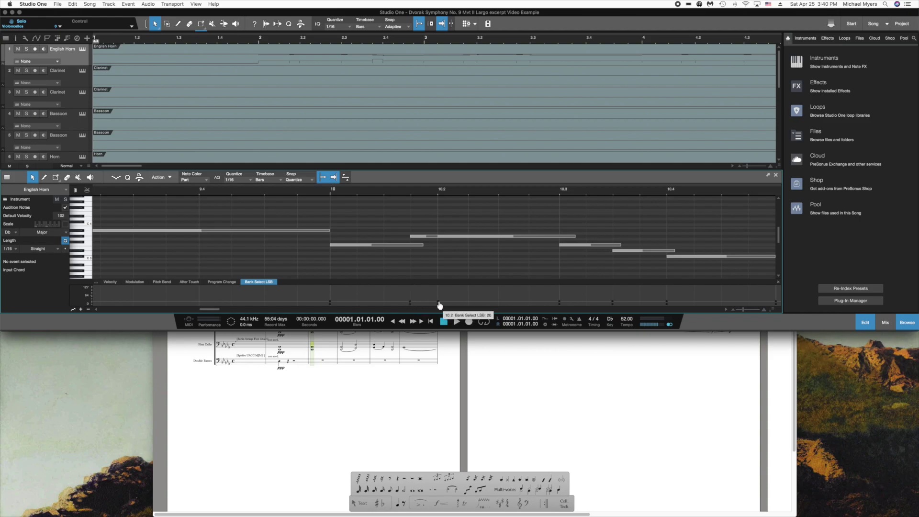
scroll(481, 305, "right", 5)
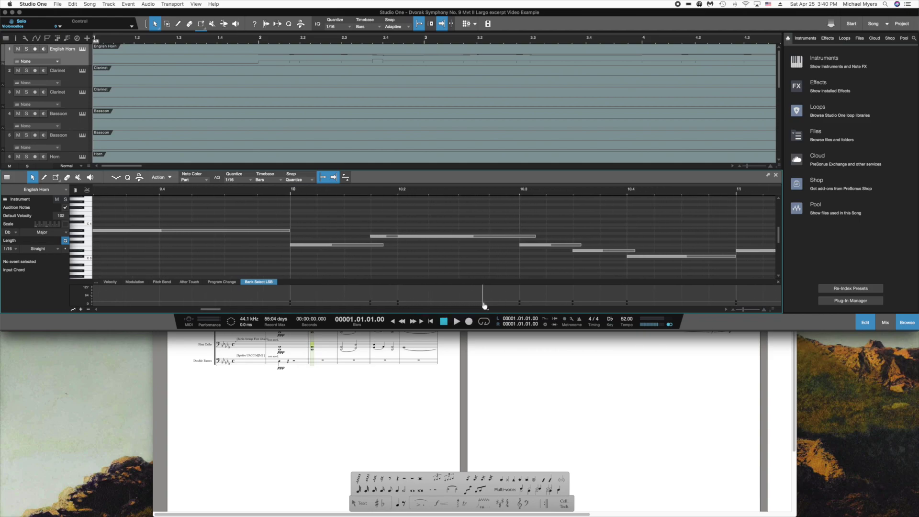
scroll(484, 305, "right", 2)
mouse_move(406, 304)
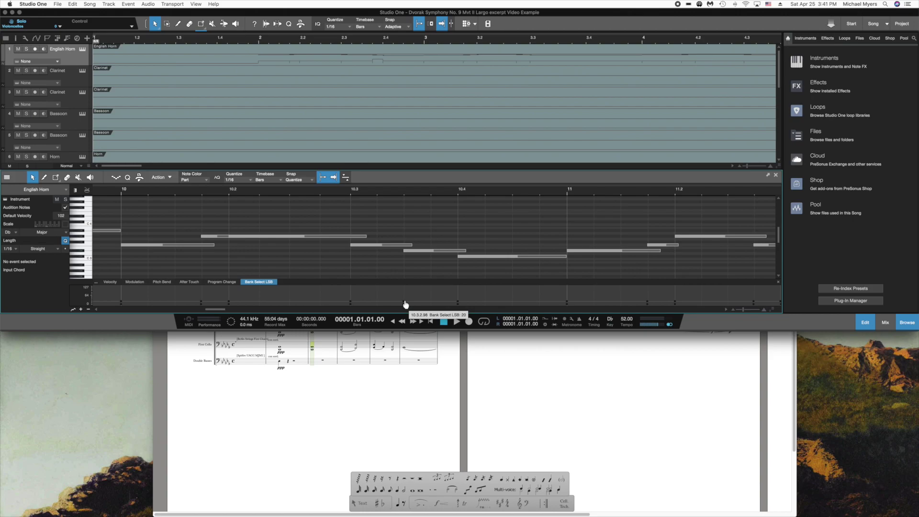
- Test-raise the bar 10.4 key-switch value to about 64, undo it, then open the First Violin part
left_click(458, 303)
left_click_drag(458, 303, 458, 297)
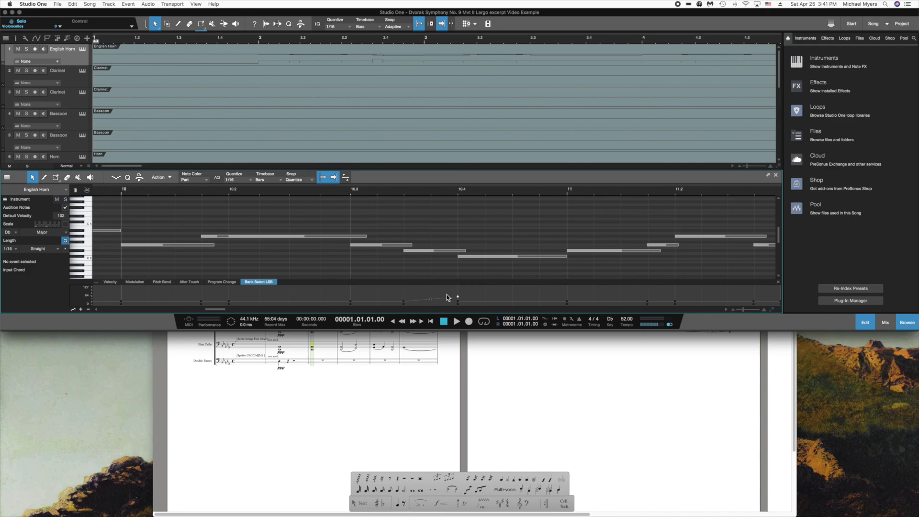
key("super+z")
mouse_move(431, 293)
left_mouse_down()
mouse_move(454, 299)
mouse_move(432, 300)
left_mouse_up()
left_click(459, 294)
scroll(76, 148, "down", 8)
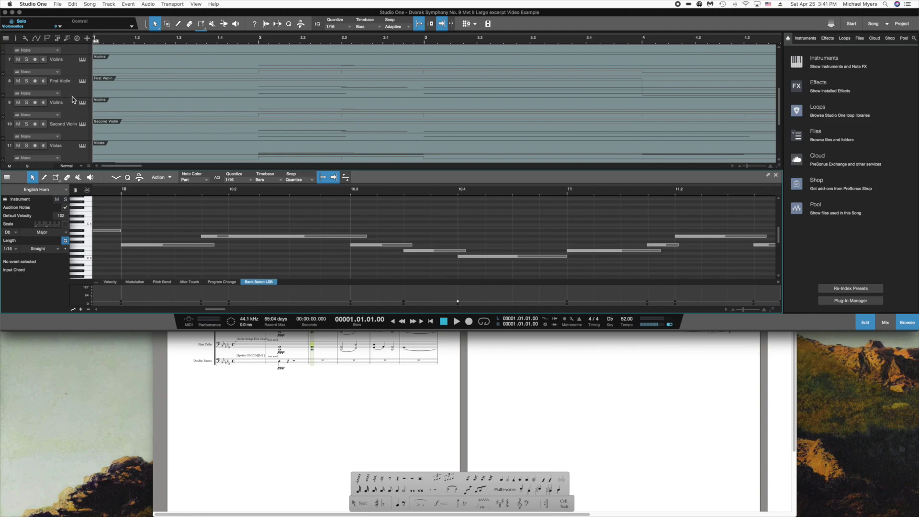
left_click(73, 91)
- Zoom the First Violin piano roll out to show bars 1 to 17
scroll(397, 269, "up", 3)
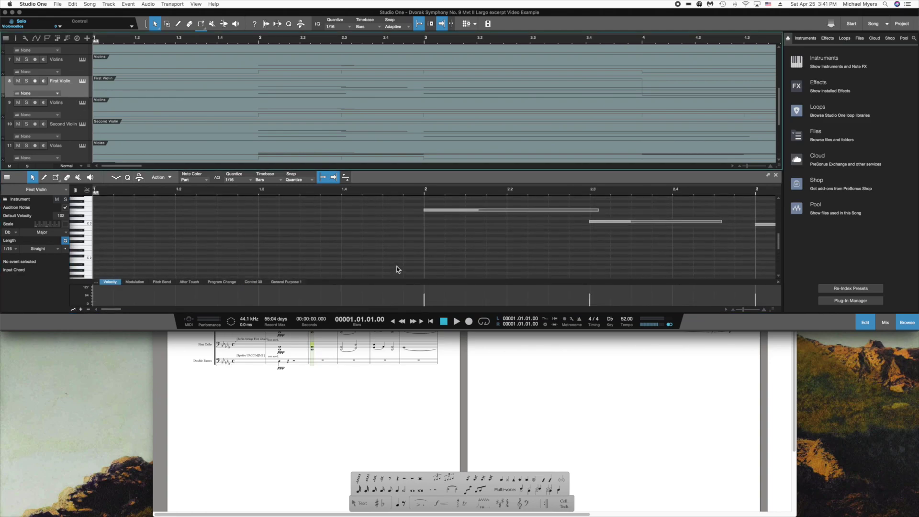
scroll(397, 269, "right", 3)
scroll(420, 260, "right", 10)
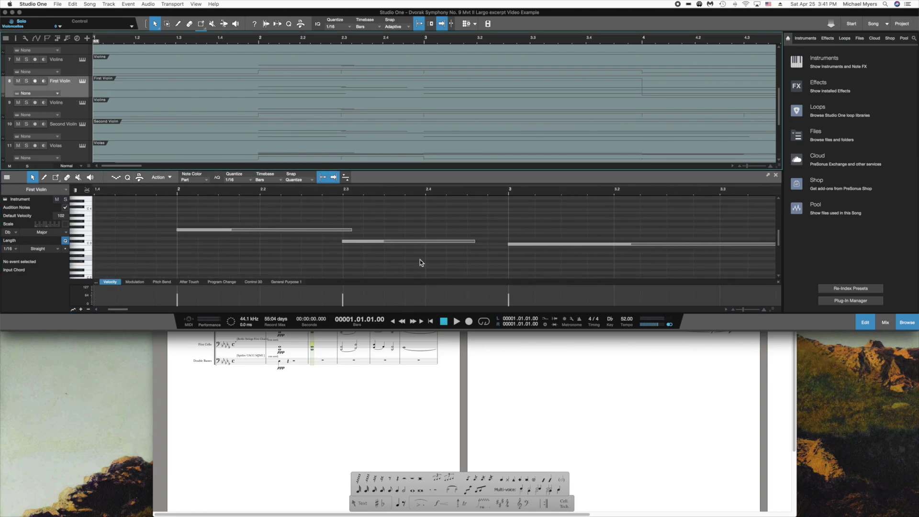
scroll(421, 259, "right", 10)
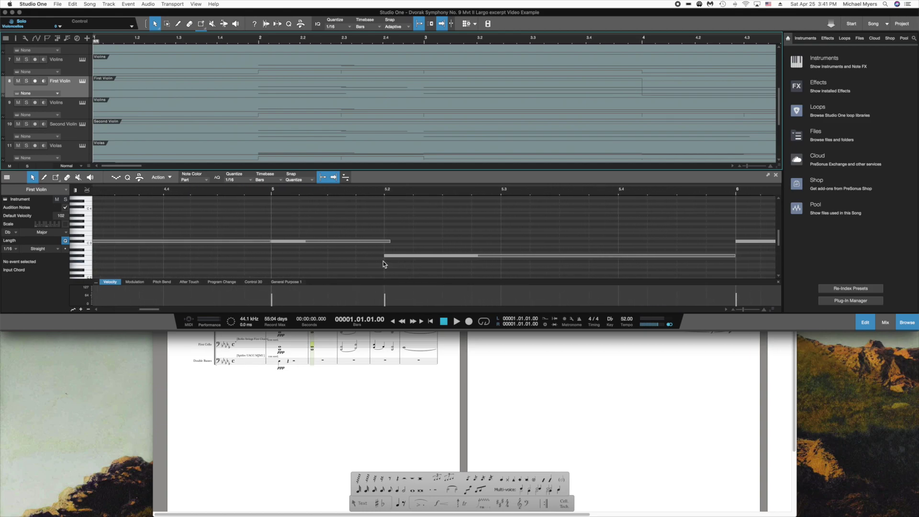
scroll(354, 263, "down", 5)
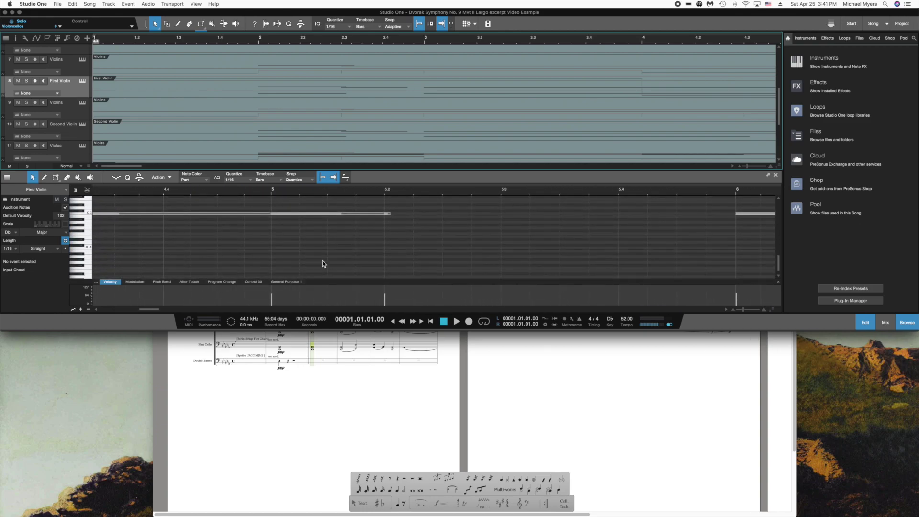
scroll(324, 264, "up", 3)
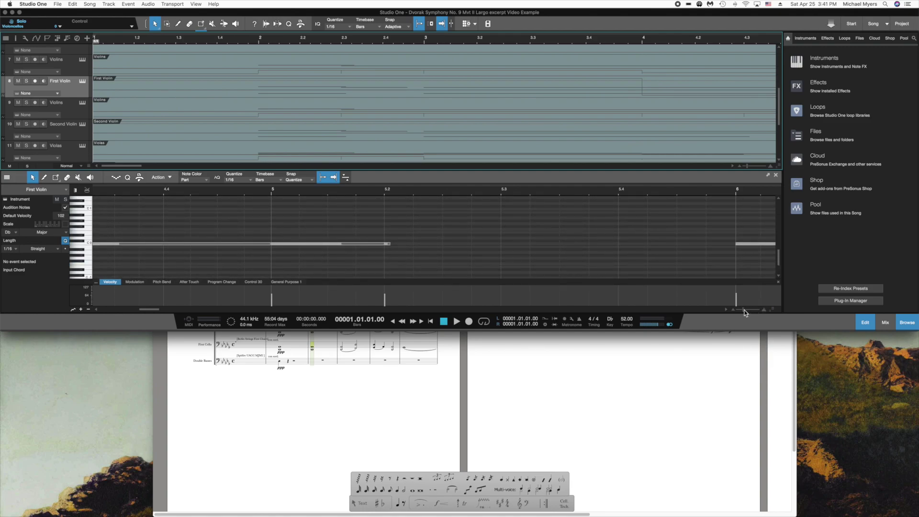
left_click_drag(745, 312, 739, 318)
scroll(413, 243, "up", 5)
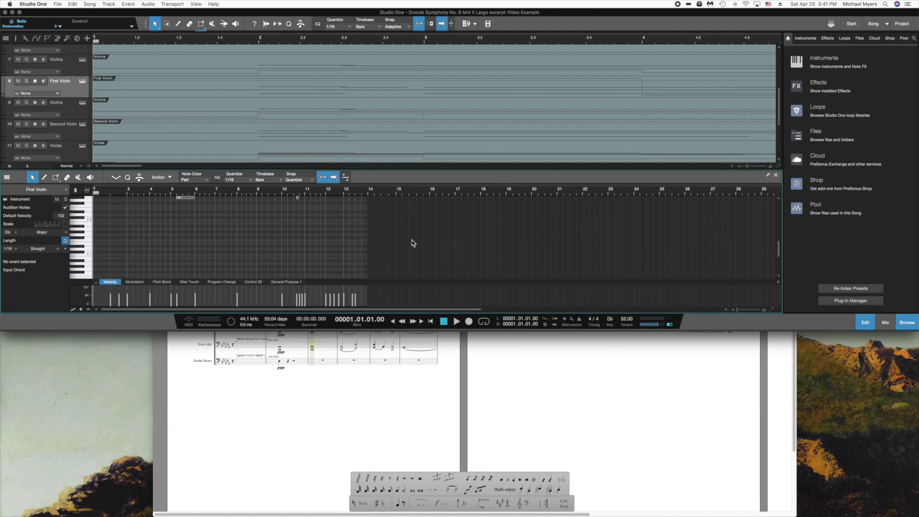
scroll(413, 243, "up", 2)
scroll(413, 243, "down", 3)
scroll(412, 240, "down", 5)
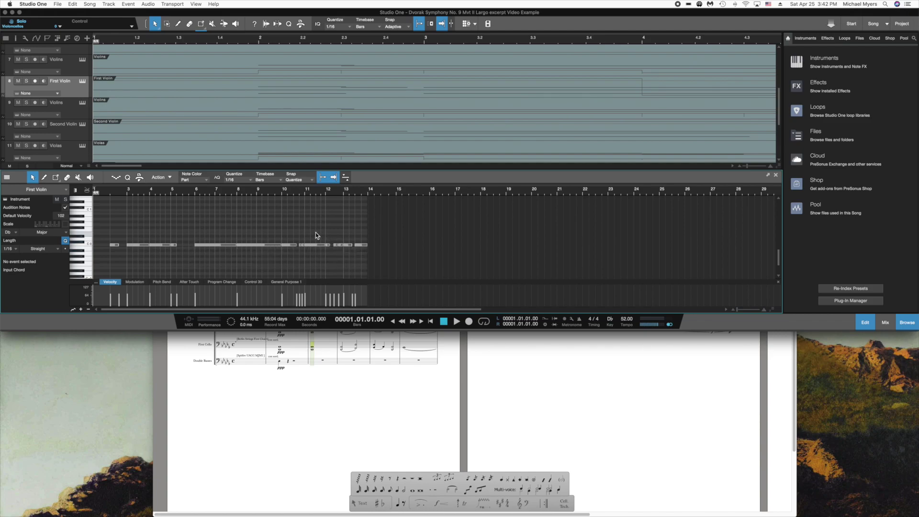
- Undo the last change to restore the notes' varied pitches, then return to the Notion score
key("super+z")
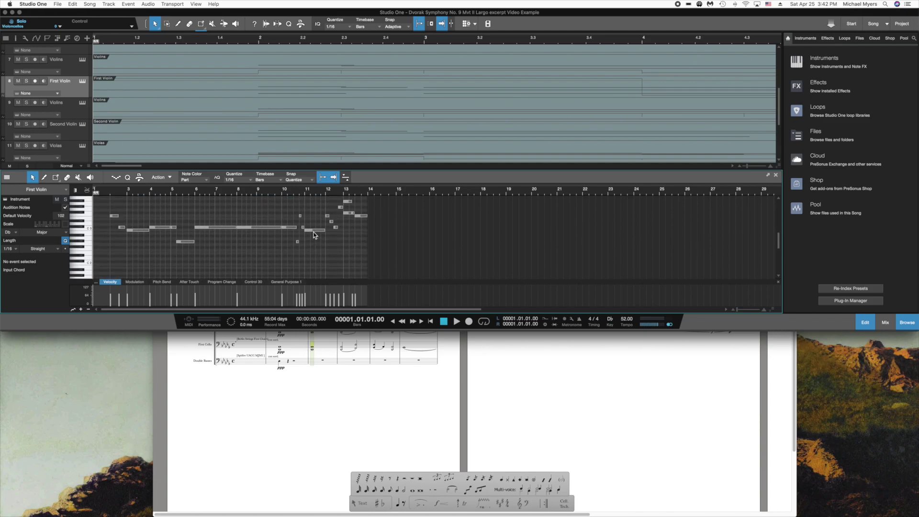
scroll(314, 235, "up", 2)
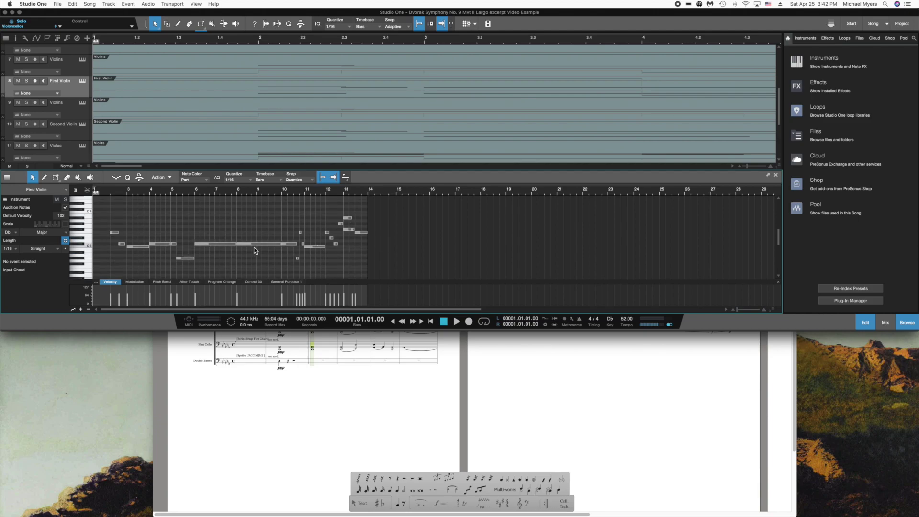
left_click(244, 392)
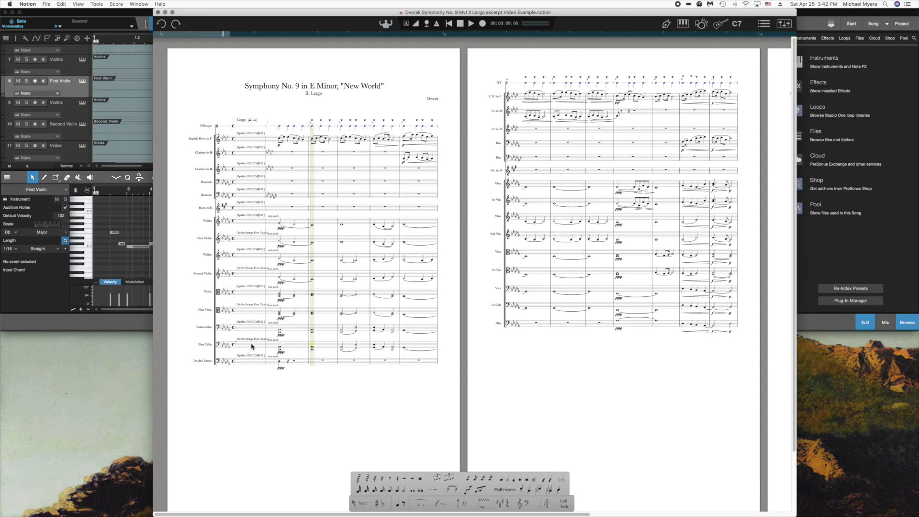